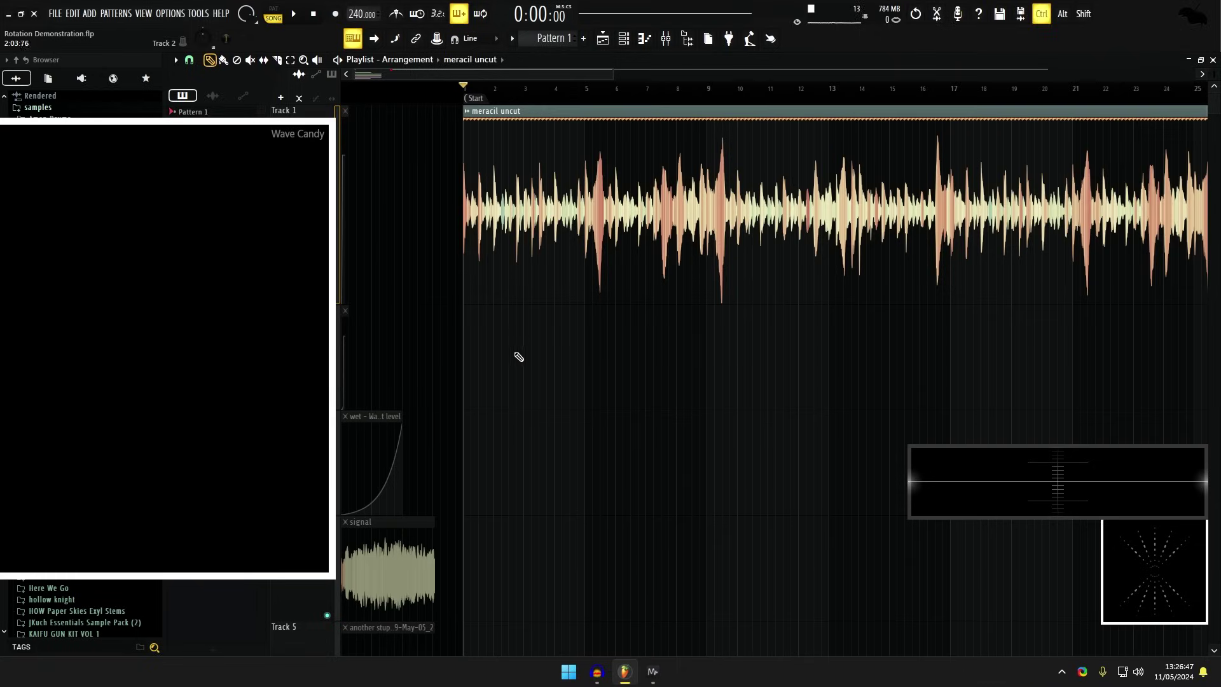
scroll(512, 355, "up", 1)
mouse_move(467, 102)
left_mouse_down()
mouse_move(746, 98)
mouse_move(457, 96)
left_mouse_up()
scroll(509, 370, "up", 1)
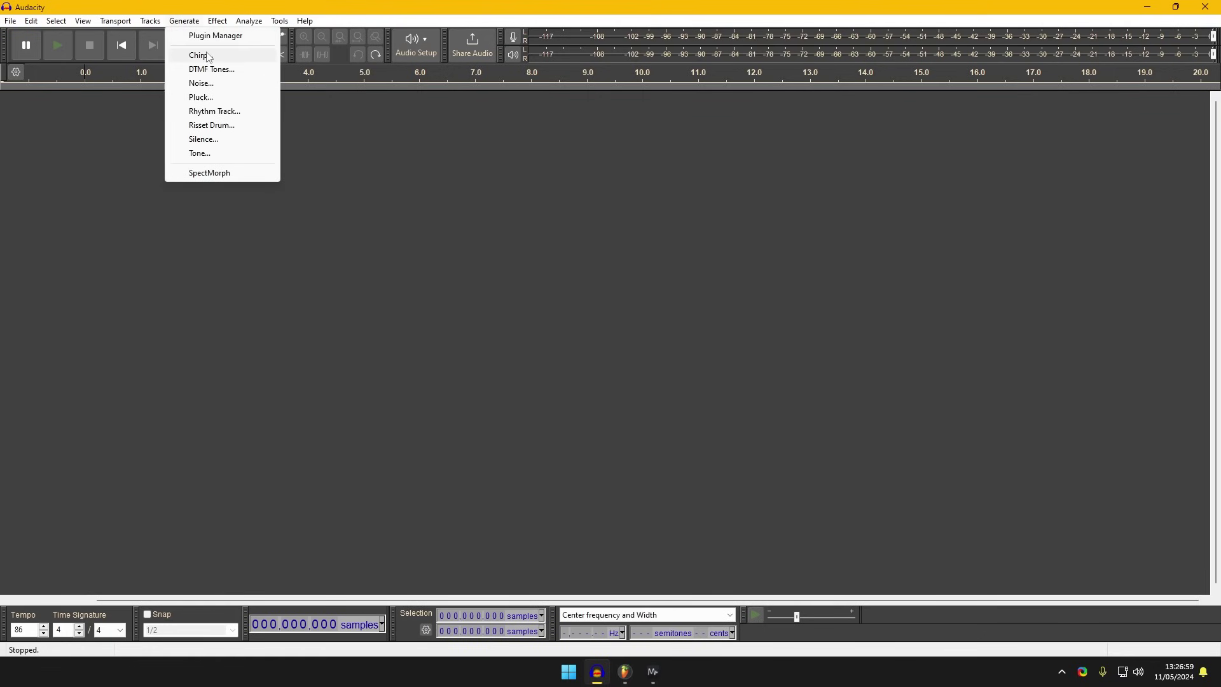
Switch to Audacity, generate a chirp on the empty project and export it as an audio file
left_click(204, 51)
left_click(674, 406)
key("ctrl+shift+e")
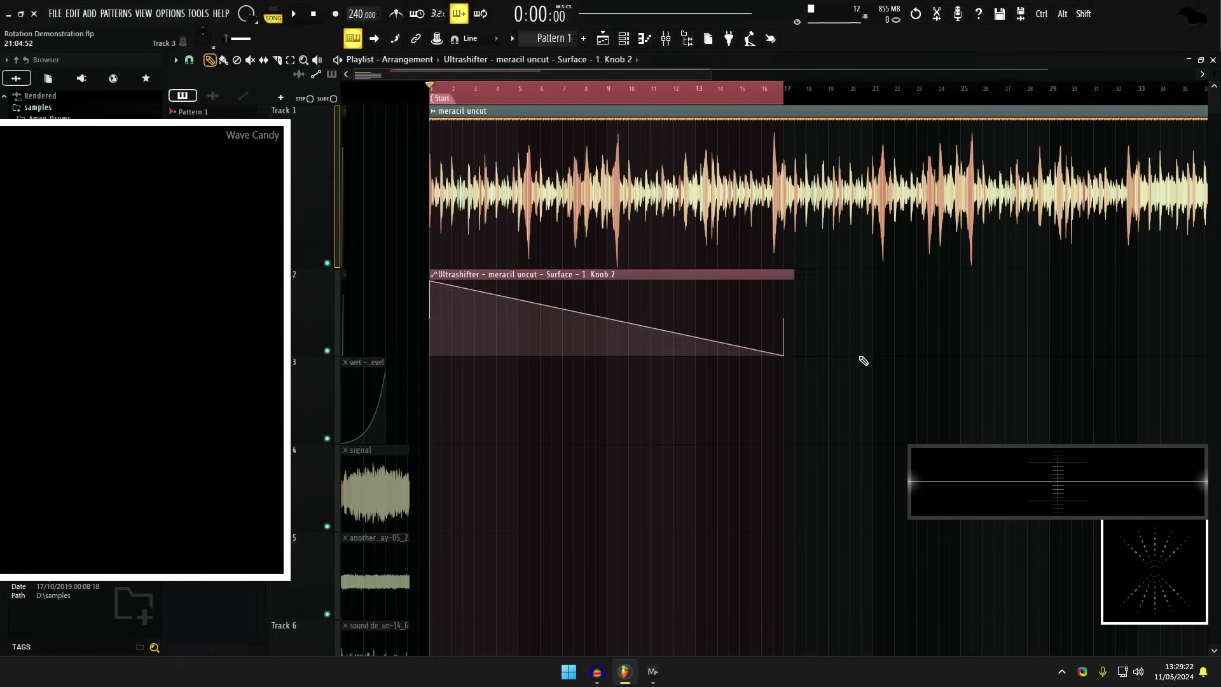
Cut the meracil uncut clip off at bar 17 and extend the playlist time selection to bar 33
scroll(545, 456, "up", 2)
scroll(821, 190, "down", 3)
right_click(741, 135)
left_click_drag(718, 95, 1018, 112)
Play the arrangement with the Wave Candy spectrogram widened to examine the rotated signal, checking the mixer levels as well
key("space")
scroll(622, 450, "up", 3)
left_click_drag(670, 235, 620, 267)
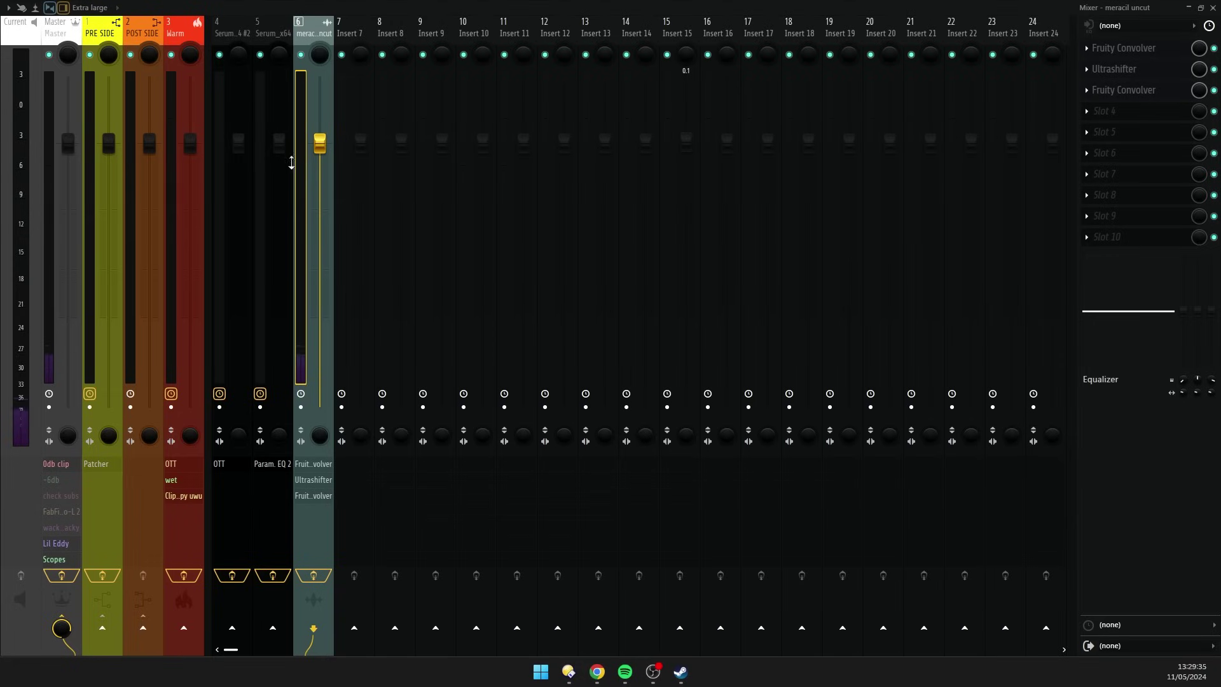
key("F9")
key("F9")
left_click_drag(252, 350, 618, 354)
key("space")
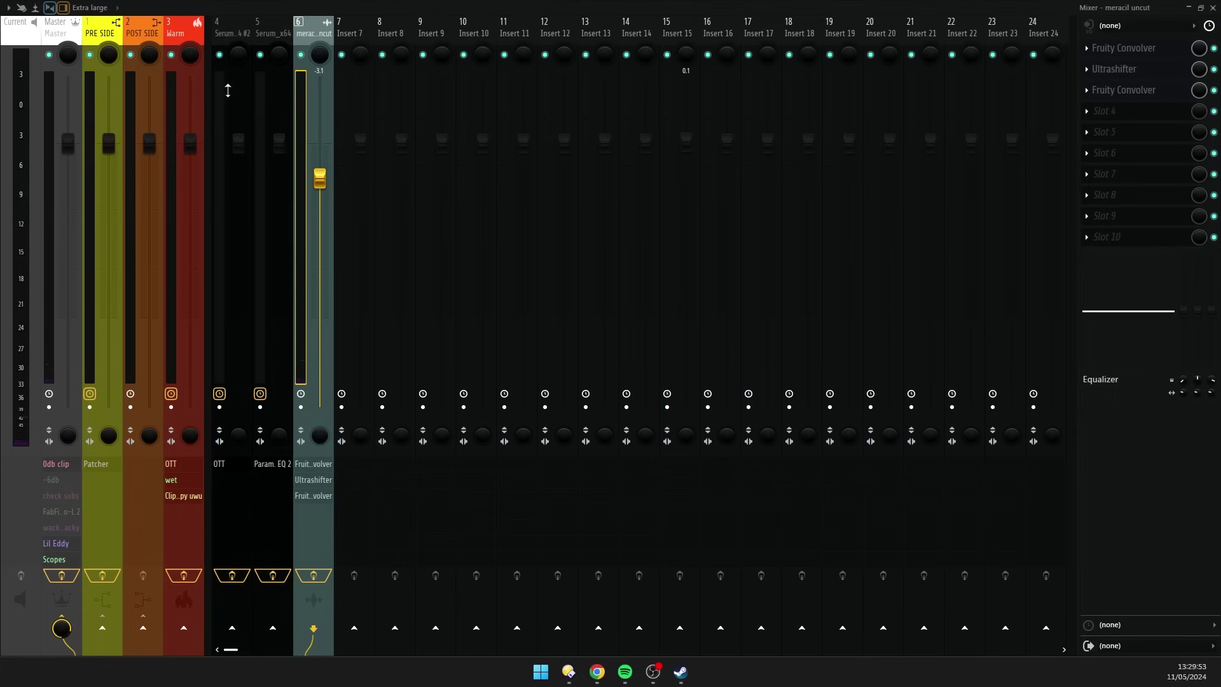
Select the Master mixer track and lower the volume of the meracil uncut mixer track
left_click(91, 36)
left_click(48, 32)
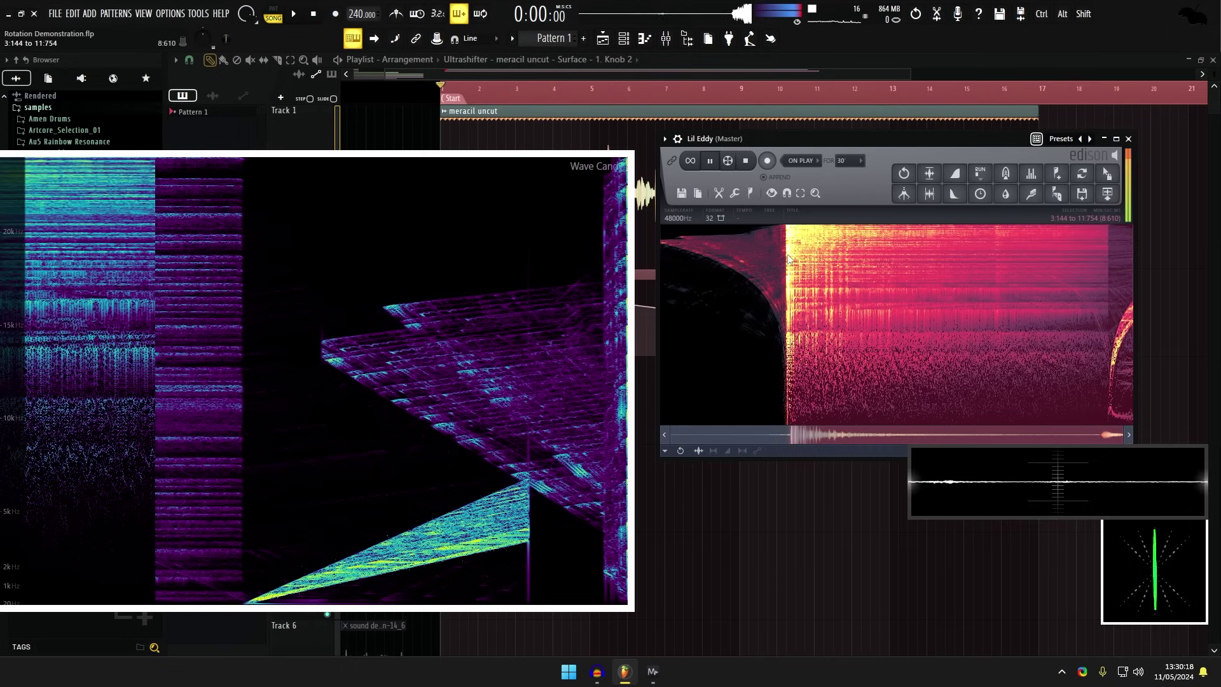
key("ctrl+alt+shift+s")
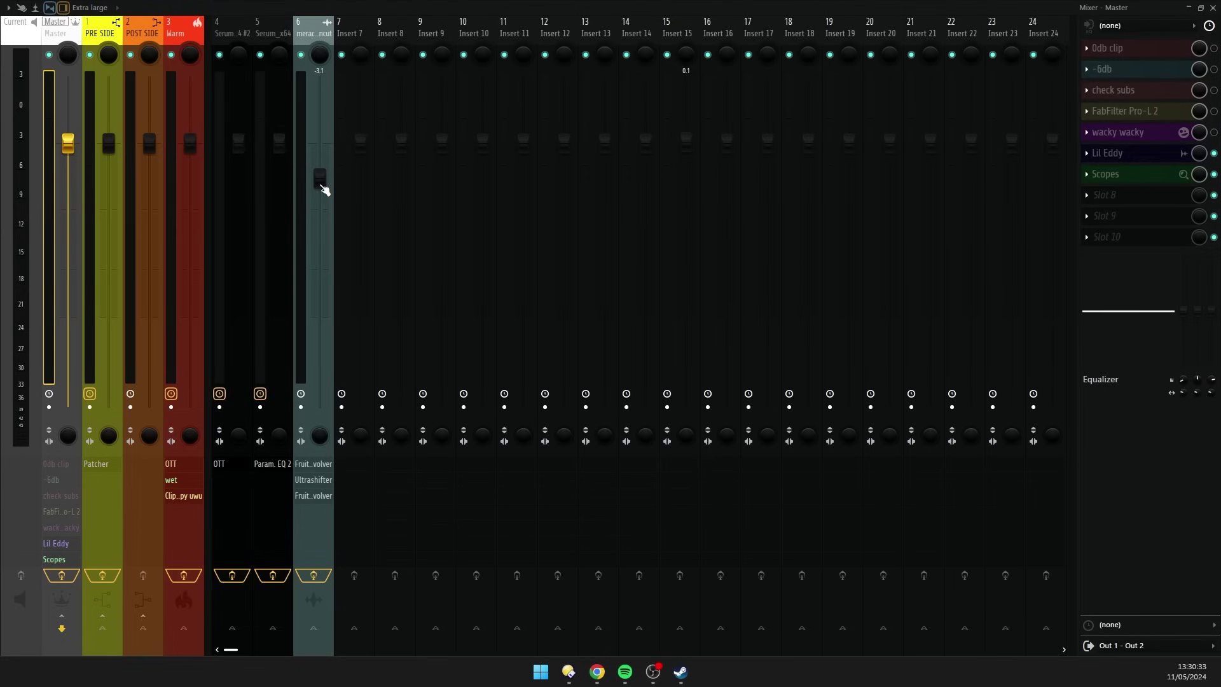
left_click_drag(323, 189, 323, 233)
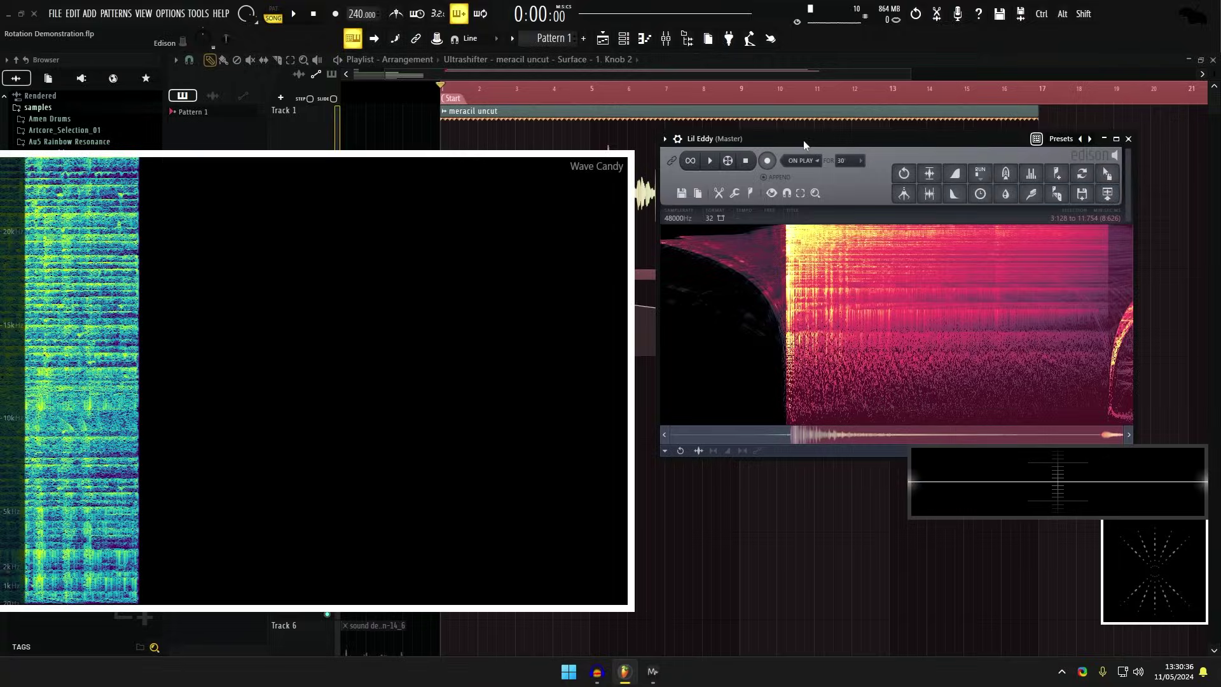
Open an Edison recorder on the Master track and record the playback of the arrangement from bar 1
left_click_drag(803, 140, 569, 167)
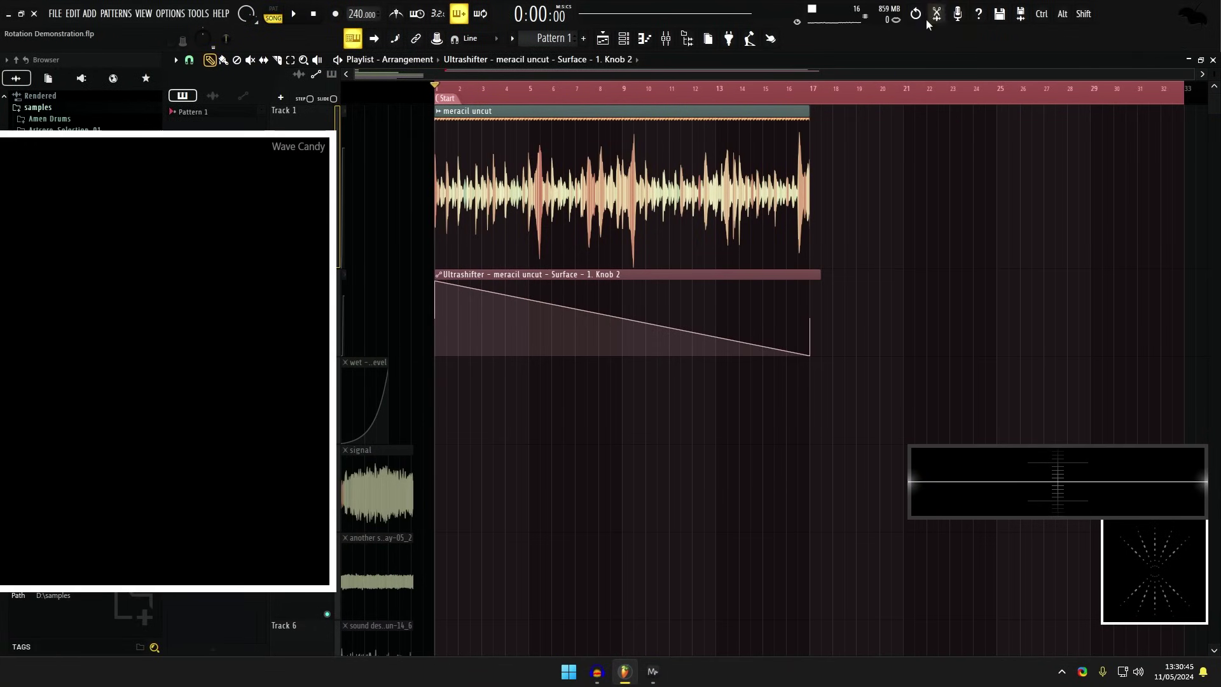
left_click(927, 18)
left_click_drag(836, 205, 900, 158)
left_click(295, 15)
left_click_drag(941, 162, 795, 154)
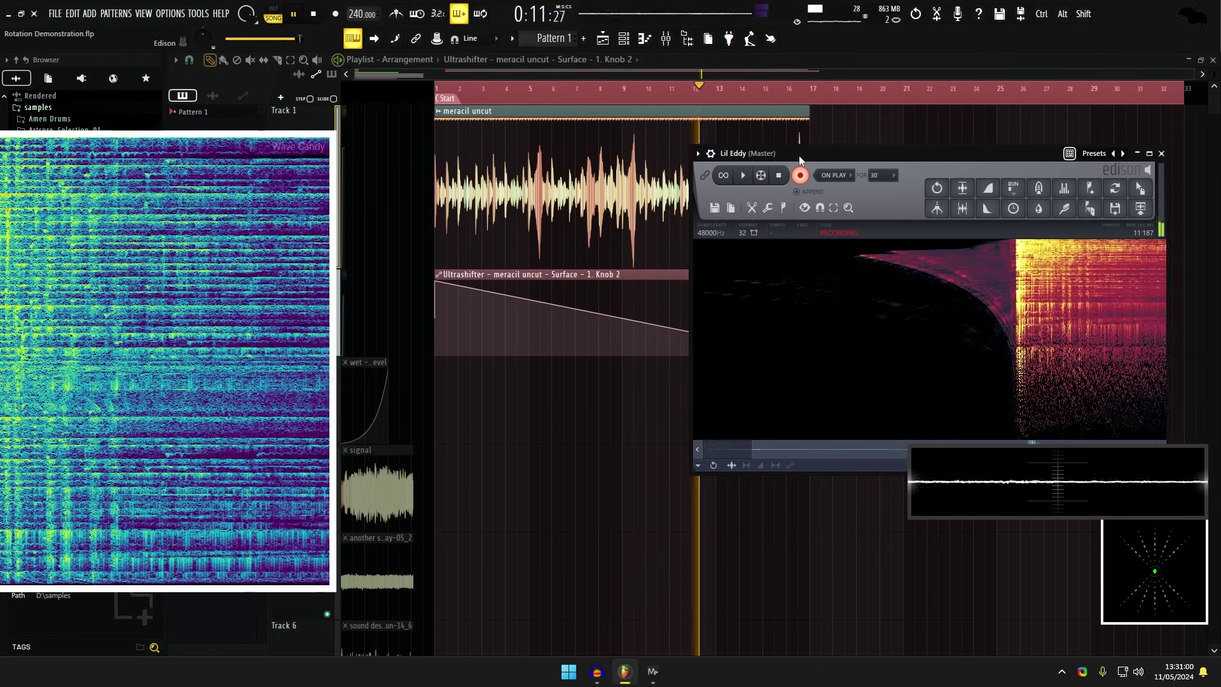
key("space")
Select the impulse in the Edison recording and place it on the playlist's third track from bar 1
left_click_drag(1158, 348, 1168, 349)
left_click_drag(1013, 330, 576, 398)
scroll(429, 392, "up", 6)
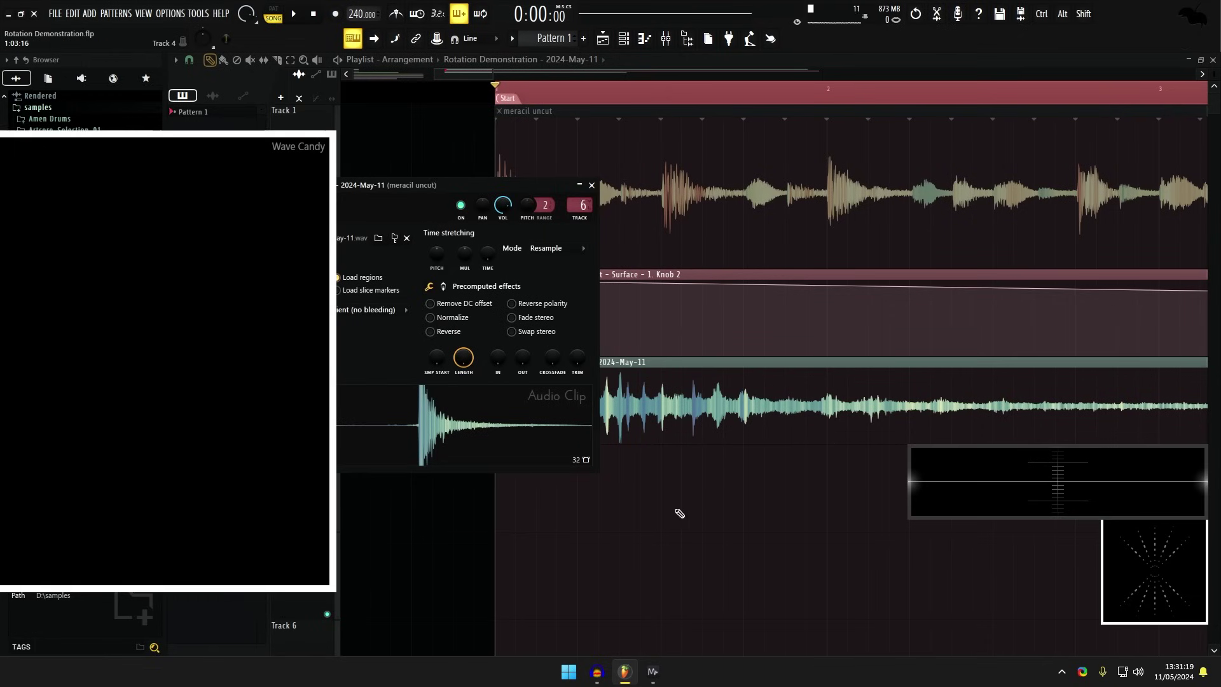
Record another Edison pass of the arrangement with the new impulse clip playing and the meracil uncut clip muted
right_click(680, 513, "ctrl")
left_click(936, 13)
left_click(800, 175)
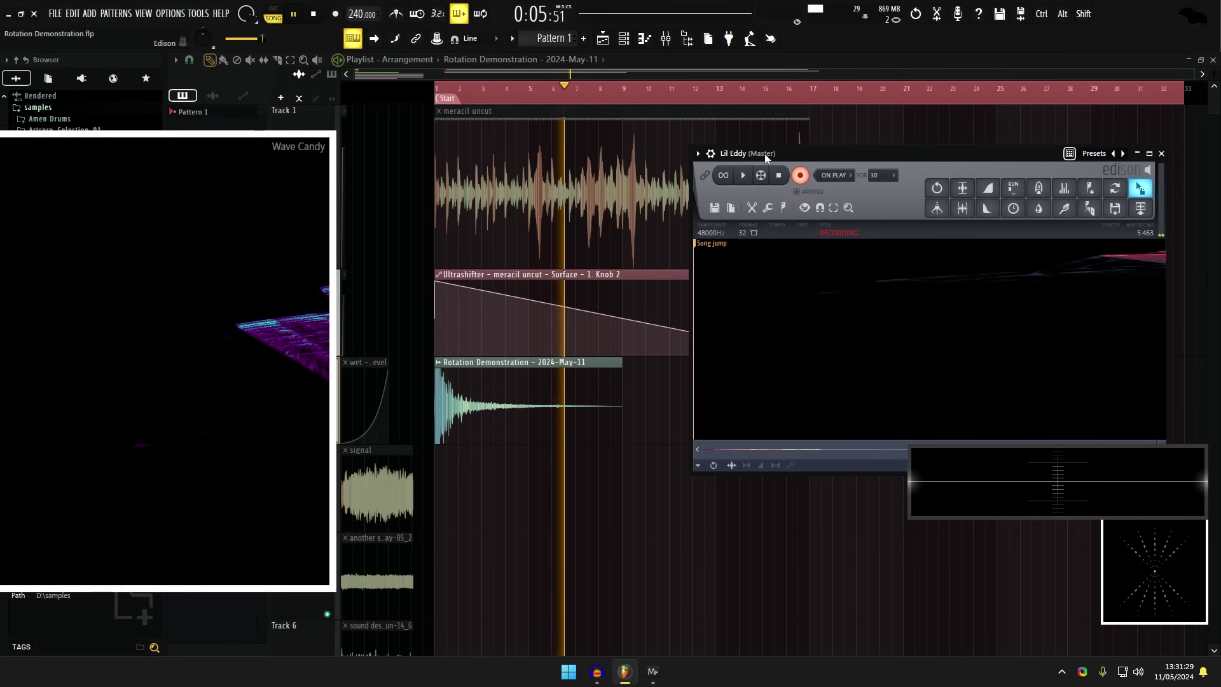
left_click_drag(791, 151, 691, 181)
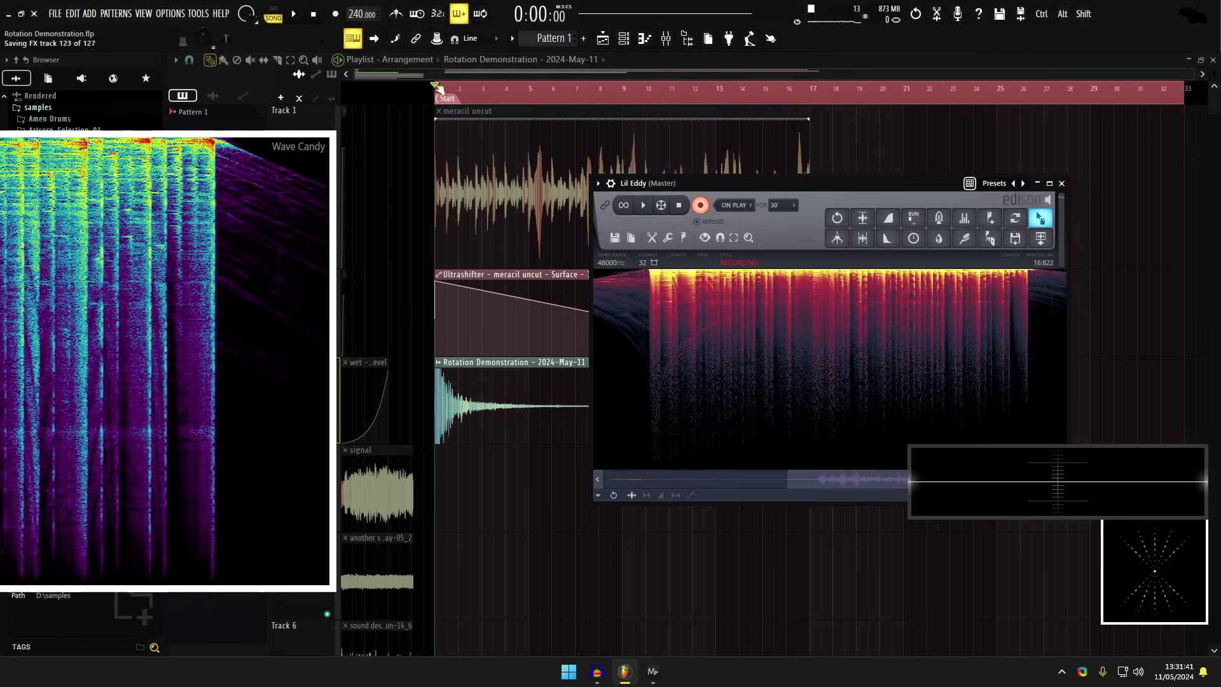
left_click(699, 205)
Select the new Edison recording and place it in the playlist below the first recording
double_click(909, 321)
left_click_drag(1015, 240, 448, 499)
left_click_drag(507, 555, 546, 462)
Adjust the second recording's audio clip settings and shift the clip within the playlist
double_click(479, 509)
right_click(462, 445)
left_click(490, 625)
scroll(531, 504, "down", 1)
scroll(531, 504, "up", 4, "ctrl")
left_click_drag(632, 348, 615, 544)
scroll(613, 268, "down", 4, "alt")
scroll(617, 223, "up", 1, "alt")
Open the meracil uncut clip's audio settings and apply an option to its waveform
double_click(620, 191)
right_click(481, 395)
left_click(512, 578)
key("Escape")
Toggle the mute of the meracil uncut clip and reposition the recorded clips beside it
scroll(674, 251, "down", 2, "ctrl")
right_click(757, 204, "alt")
scroll(661, 194, "up", 2, "ctrl")
left_click_drag(608, 185, 601, 423)
scroll(582, 484, "up", 2, "alt")
scroll(563, 478, "up", 2, "ctrl")
left_click_drag(563, 478, 850, 347)
left_click_drag(756, 304, 746, 458)
Try shifting the recorded clip to a later position in the playlist, then undo the last move
scroll(540, 456, "down", 4, "ctrl")
scroll(540, 456, "down", 1, "ctrl")
left_click_drag(559, 457, 487, 458)
scroll(488, 458, "up", 2, "ctrl")
left_click_drag(752, 386, 879, 384)
key("ctrl+z")
Line up the second recording at bar 1 on the fourth track, directly below the first recording
scroll(589, 427, "up", 6, "ctrl")
left_click_drag(589, 426, 647, 429)
scroll(699, 341, "up", 3)
scroll(647, 428, "down", 8)
scroll(763, 550, "down", 1)
scroll(747, 432, "down", 1)
left_click_drag(738, 388, 716, 79)
scroll(636, 343, "down", 1)
left_click_drag(566, 486, 558, 365)
scroll(481, 502, "up", 1)
Adjust the waveform options in the second recording's audio clip settings
double_click(472, 435)
right_click(460, 435)
left_click(578, 617)
right_click(601, 578)
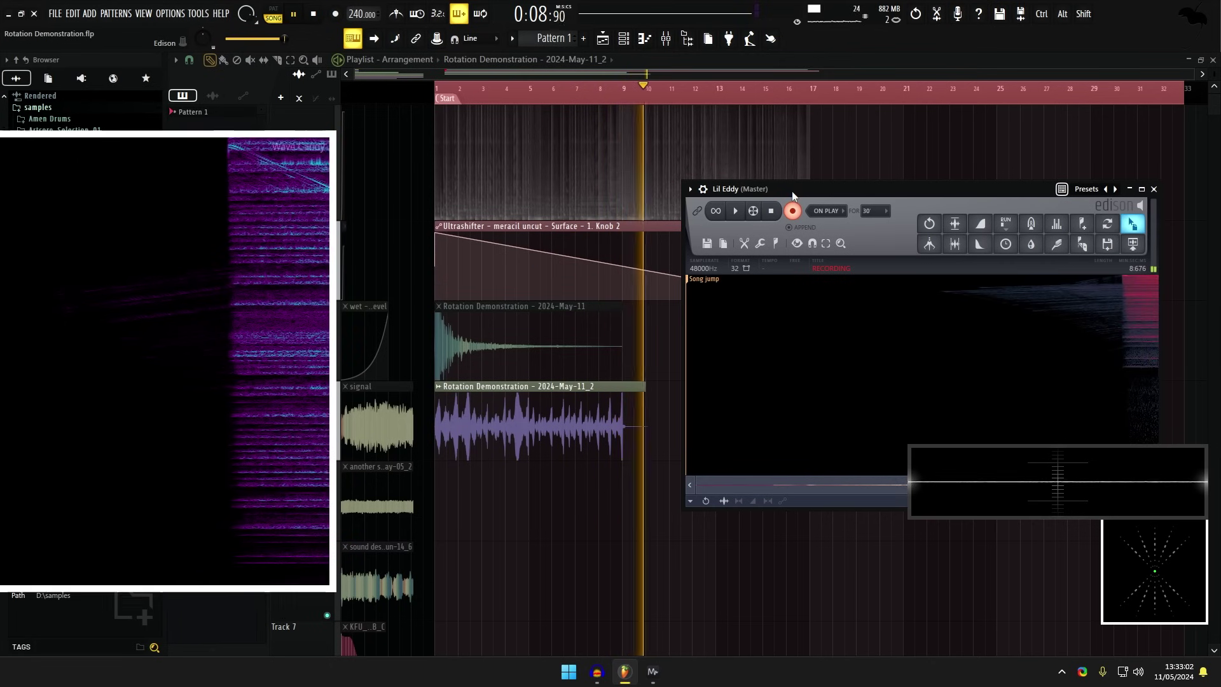
Record the playback of the second recording with Edison on the Master track
left_click_drag(791, 190, 935, 254)
scroll(670, 103, "down", 3)
scroll(670, 104, "up", 4)
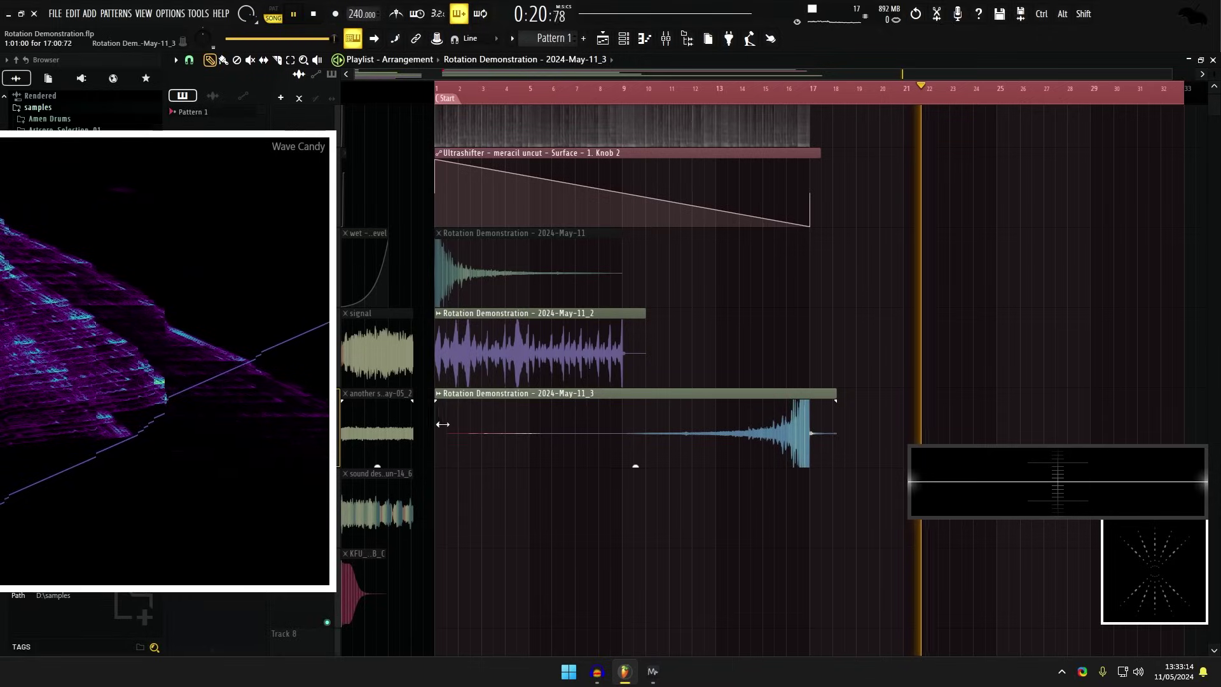
Trim the start of the third recording so it runs from bar 1 to about bar 9, and mute the second recording
left_click_drag(442, 424, 516, 412)
scroll(583, 524, "up", 3)
scroll(500, 393, "up", 2)
scroll(767, 392, "down", 1)
right_click(624, 361, "alt")
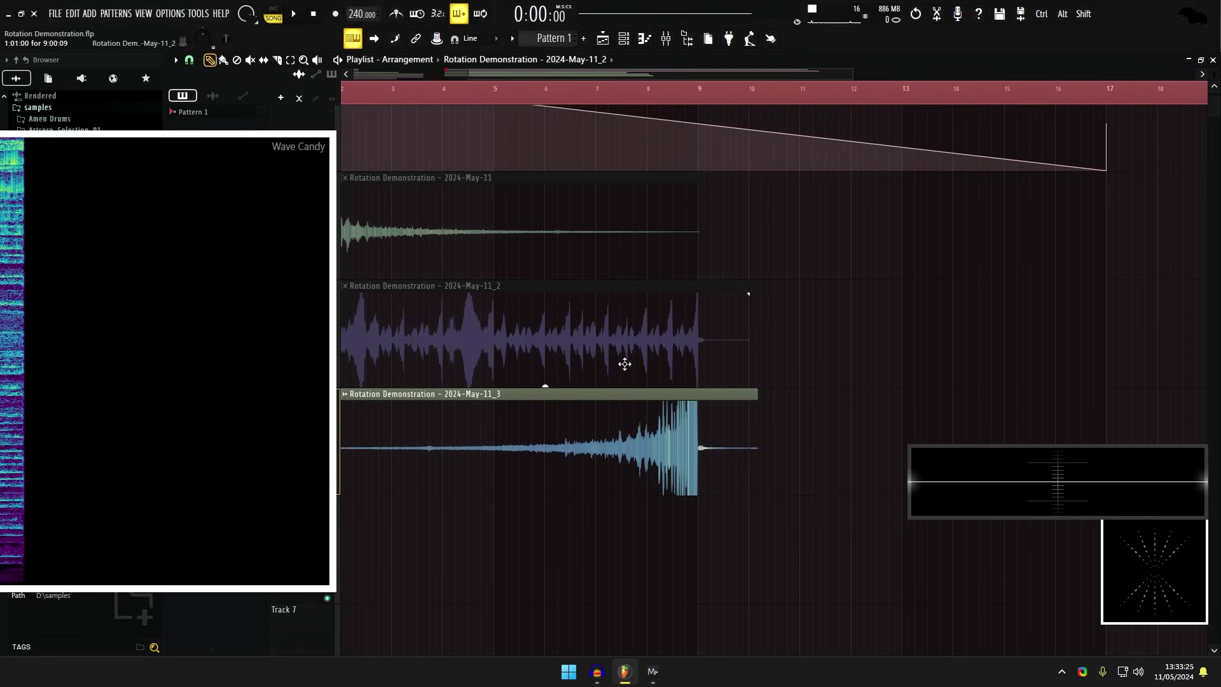
Reopen Edison on the Master track and record the playback of the third recording's clip
double_click(602, 457)
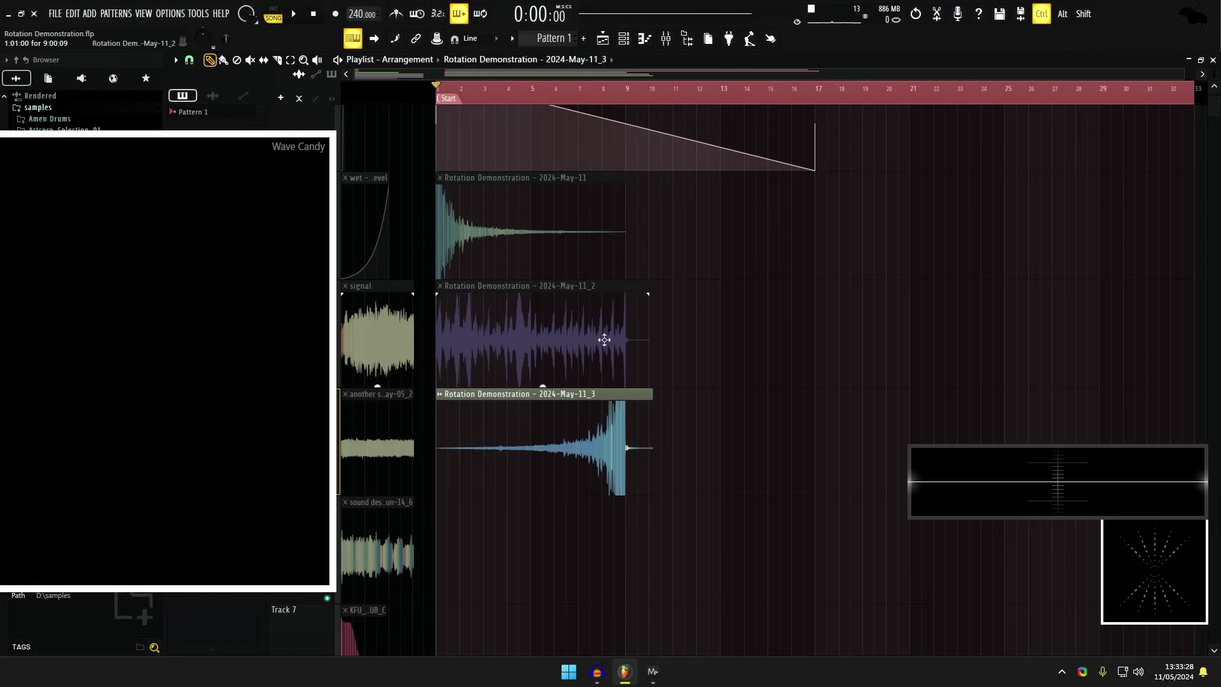
scroll(605, 340, "up", 2)
left_click(936, 19)
left_click_drag(734, 220, 767, 129)
scroll(625, 89, "down", 4)
left_click(316, 24)
Select and audition the wanted part of the Edison recording, and place it in the playlist below the third recording
left_click_drag(911, 382, 1142, 379)
key("space")
scroll(954, 384, "up", 3)
left_click(853, 372, "ctrl")
left_click(859, 313)
key("space")
left_click_drag(1131, 183, 461, 518)
scroll(582, 503, "up", 5)
scroll(517, 458, "down", 5)
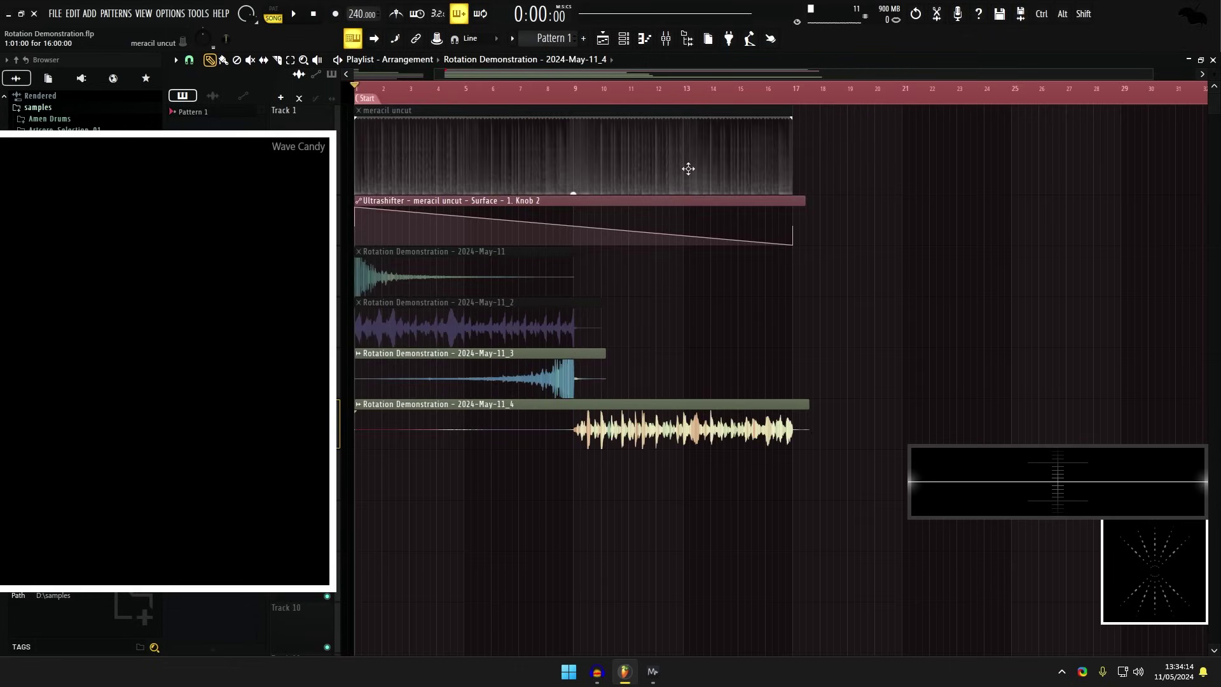
Place the original meracil uncut clip at bar 9 below the fourth recording and reverse that recording's polarity
double_click(689, 169)
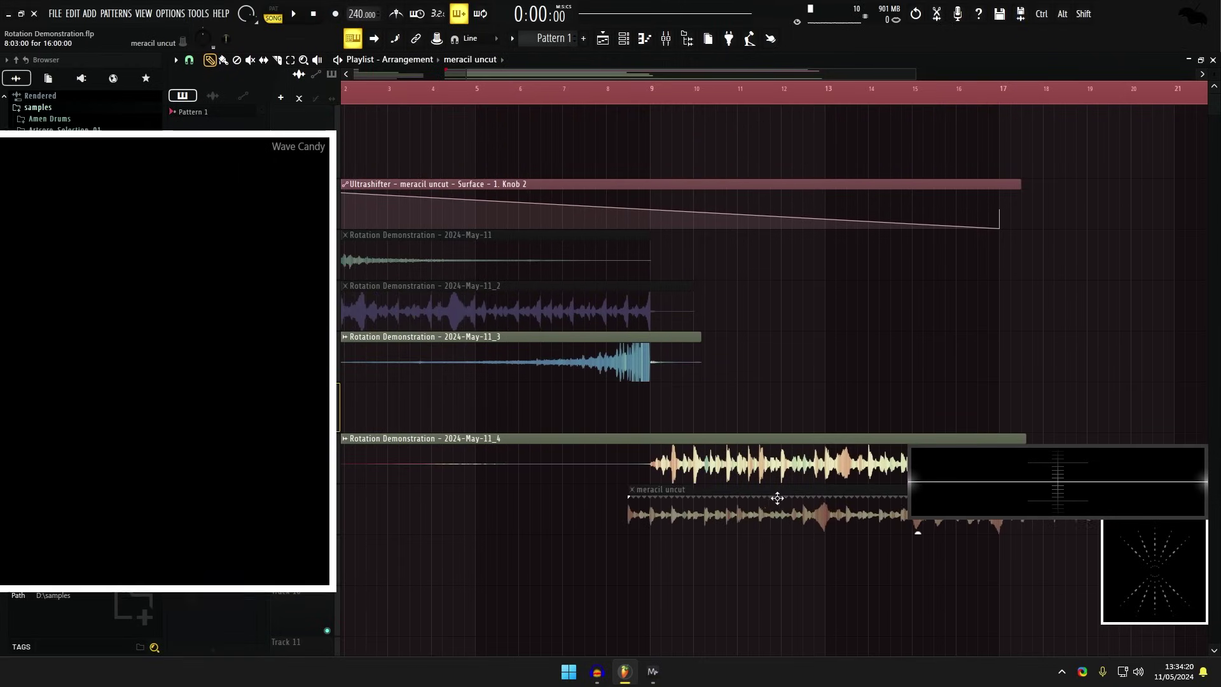
scroll(729, 481, "up", 10)
double_click(623, 304)
double_click(708, 327)
double_click(670, 296)
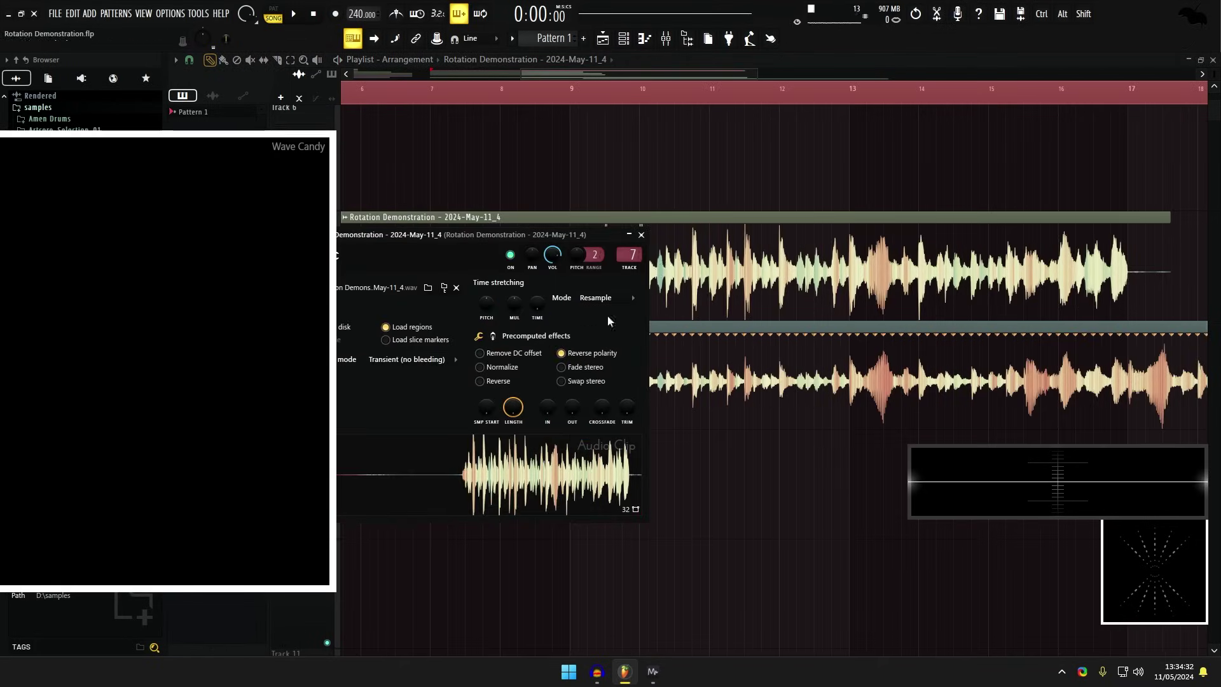
left_click(641, 235)
Play from just before bar 9 to compare the fourth recording with the original clip on the Wave Candy spectrogram
scroll(572, 212, "up", 5)
left_click(560, 96)
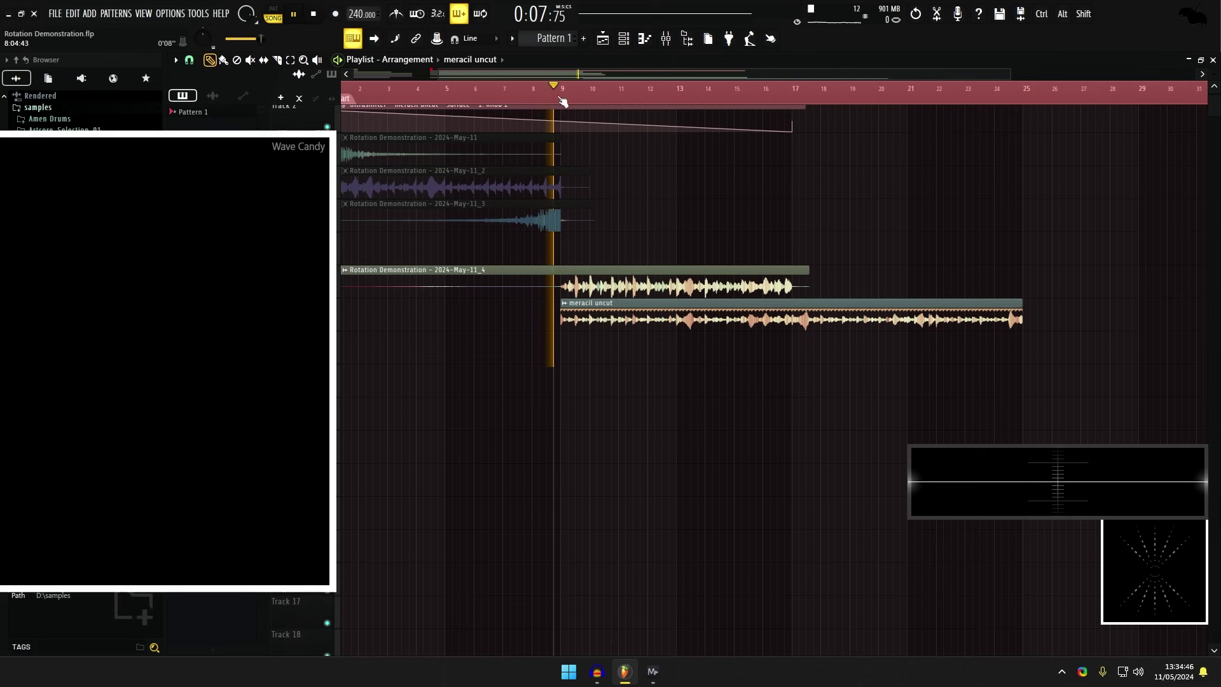
key("space")
scroll(577, 267, "up", 3)
scroll(588, 267, "up", 5)
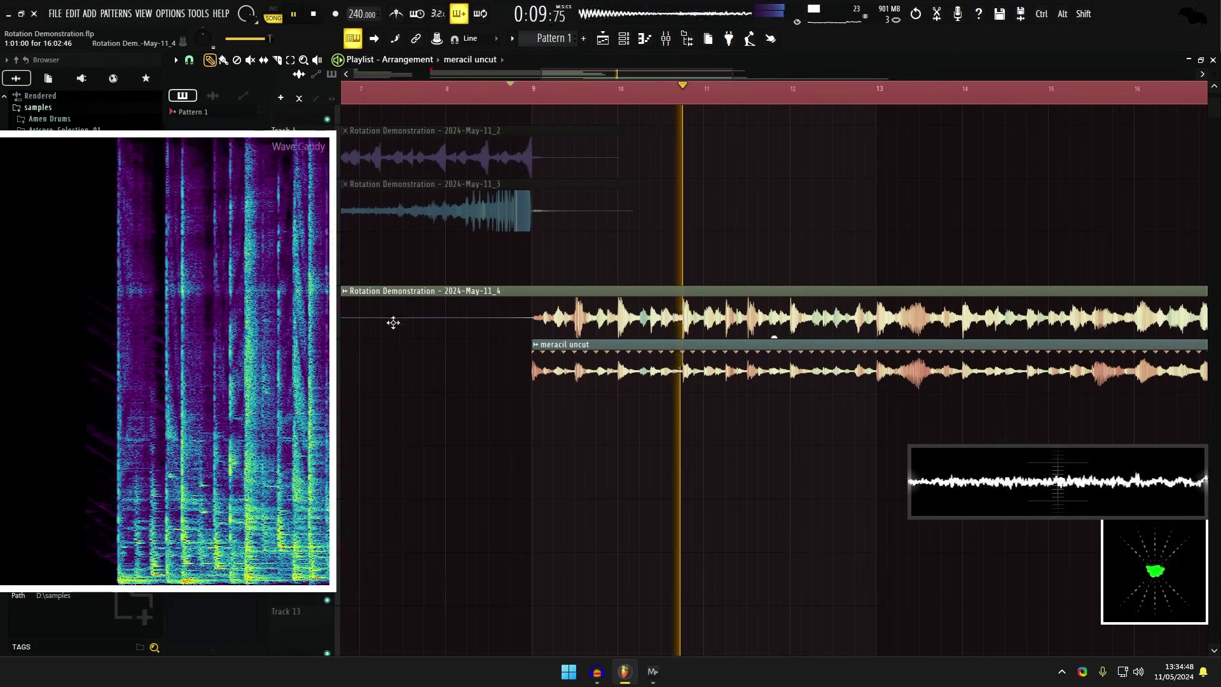
scroll(503, 406, "down", 3)
scroll(629, 419, "down", 1)
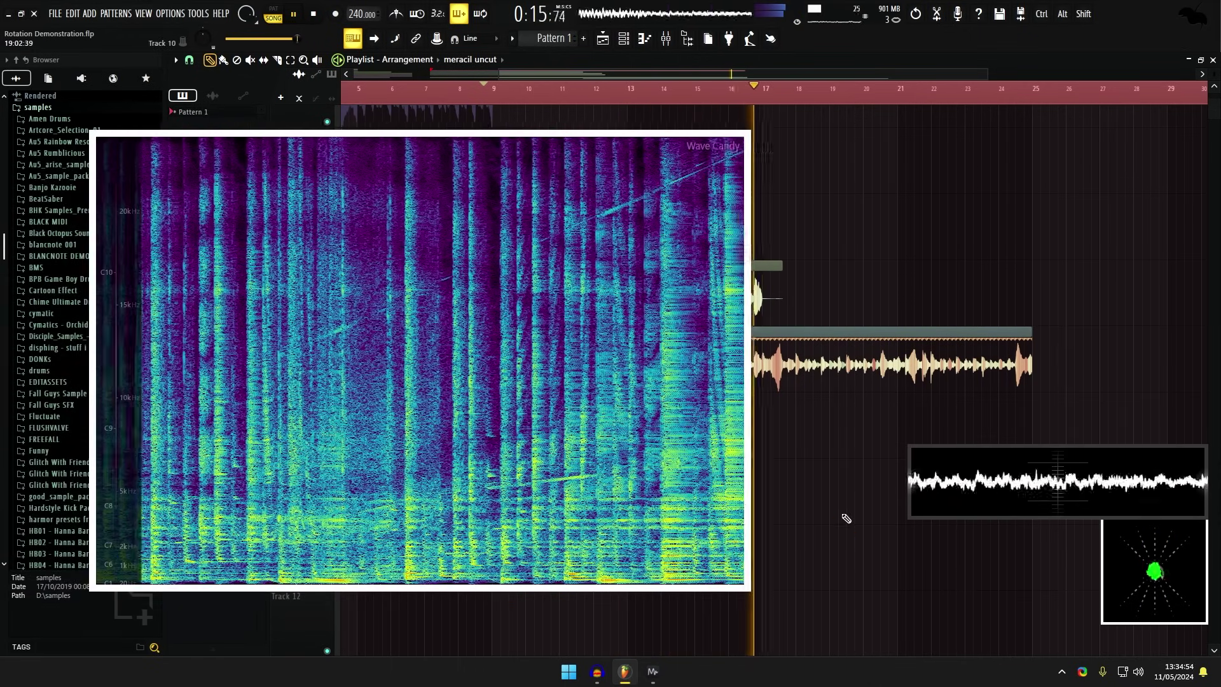
key("space")
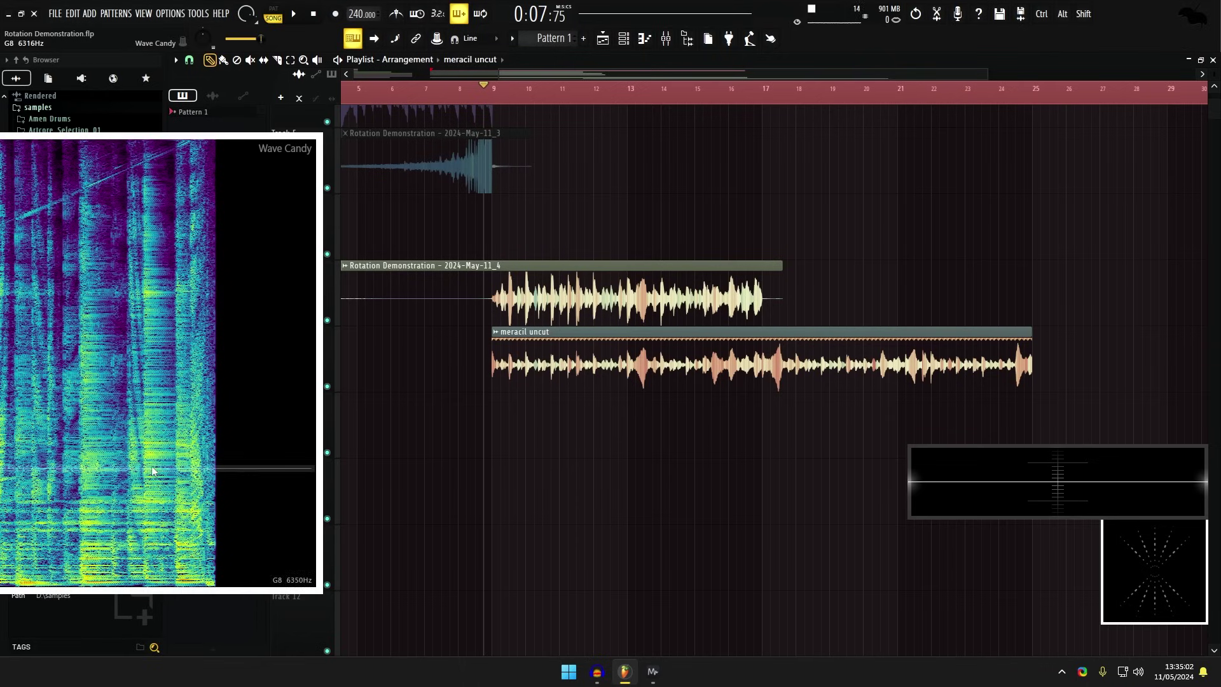